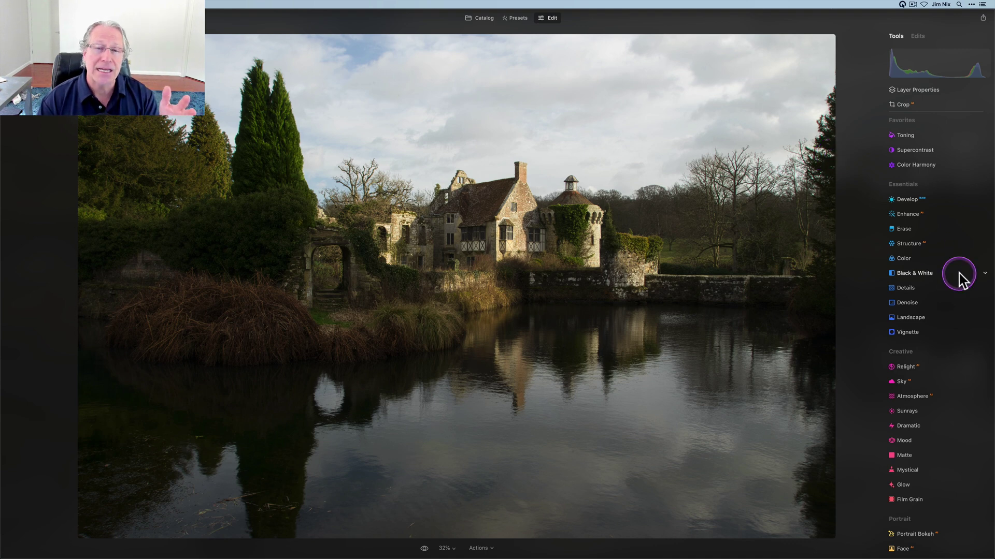
In Develop, raise Exposure to 0.44 and add Smart Contrast 31.
click(903, 203)
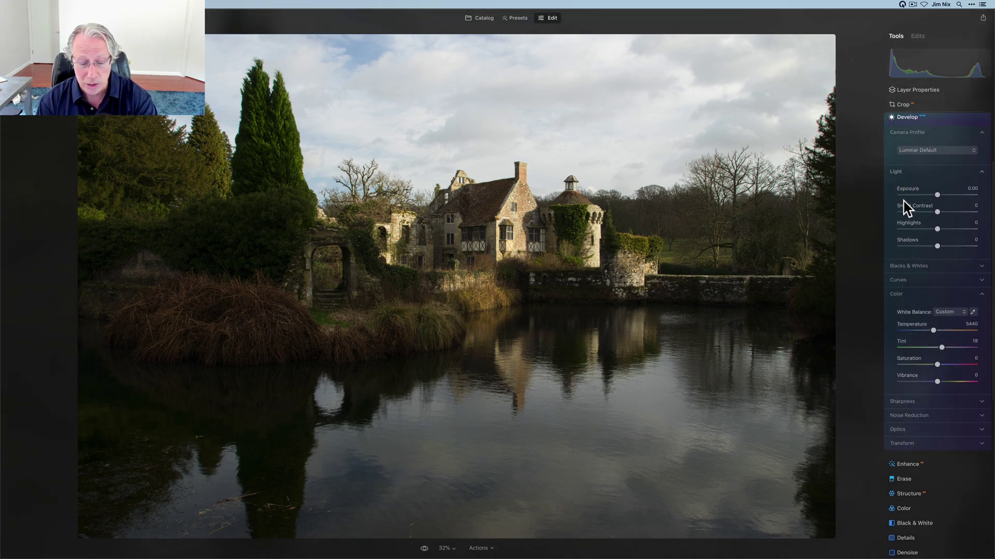
drag(937, 192, 943, 197)
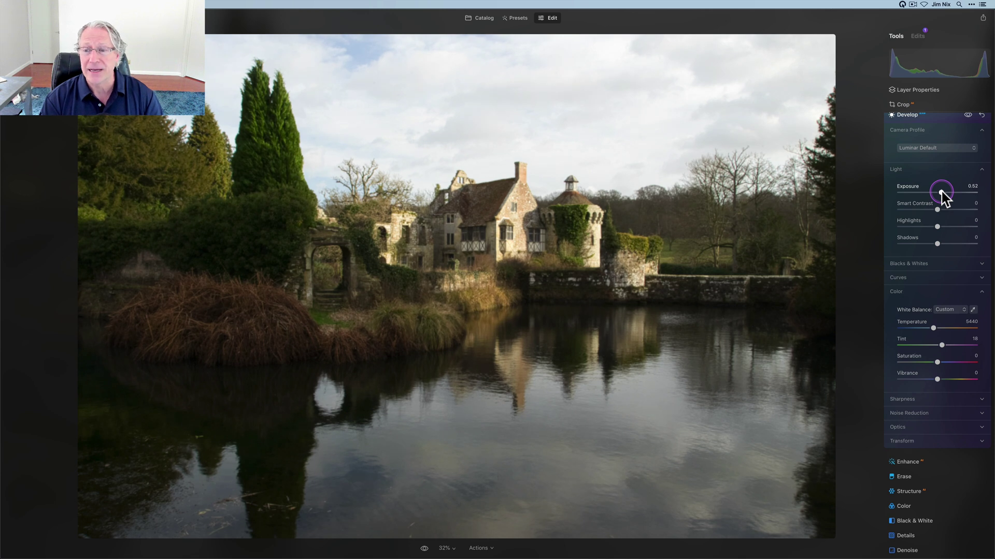
click(942, 193)
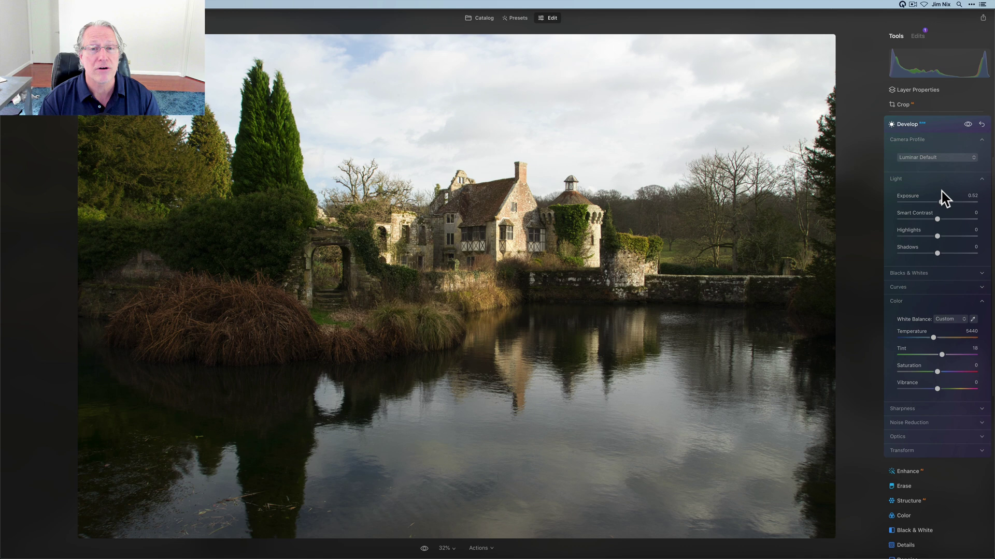
drag(937, 214, 943, 249)
Pull Highlights down, lift Shadows to 24, cool Temperature to 4789, raise Vibrance to 21, compare before/after.
click(936, 249)
click(933, 333)
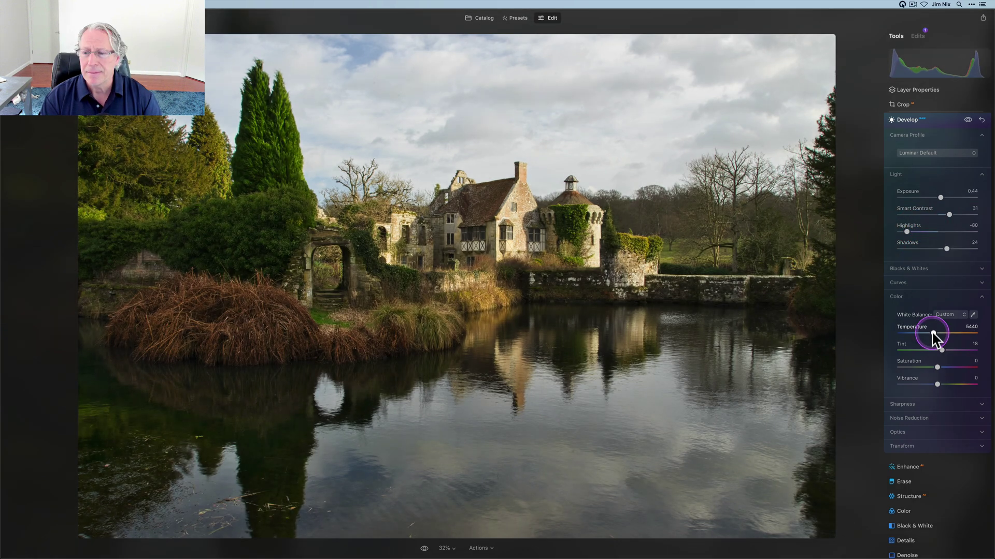
drag(933, 333, 929, 333)
click(937, 367)
drag(937, 367, 944, 384)
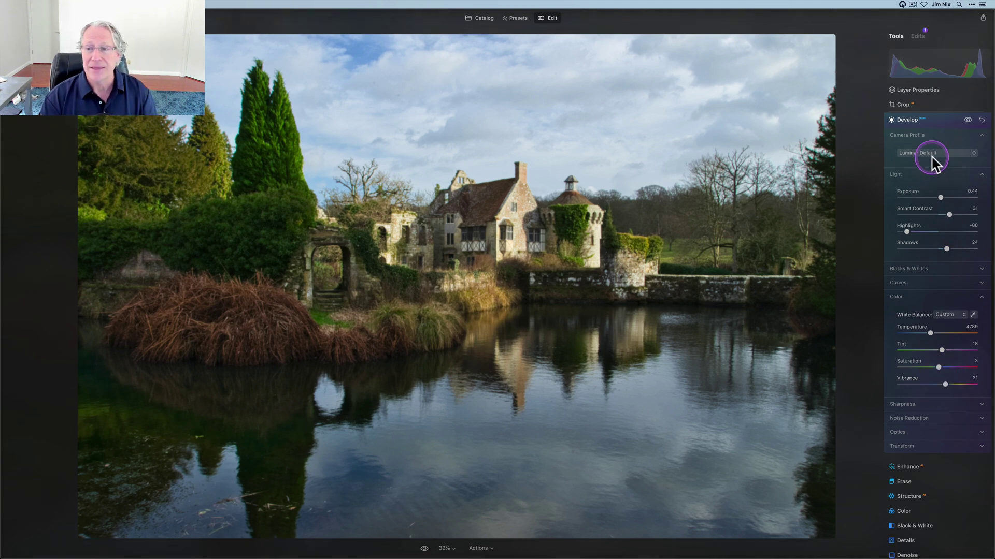
click(968, 120)
click(967, 121)
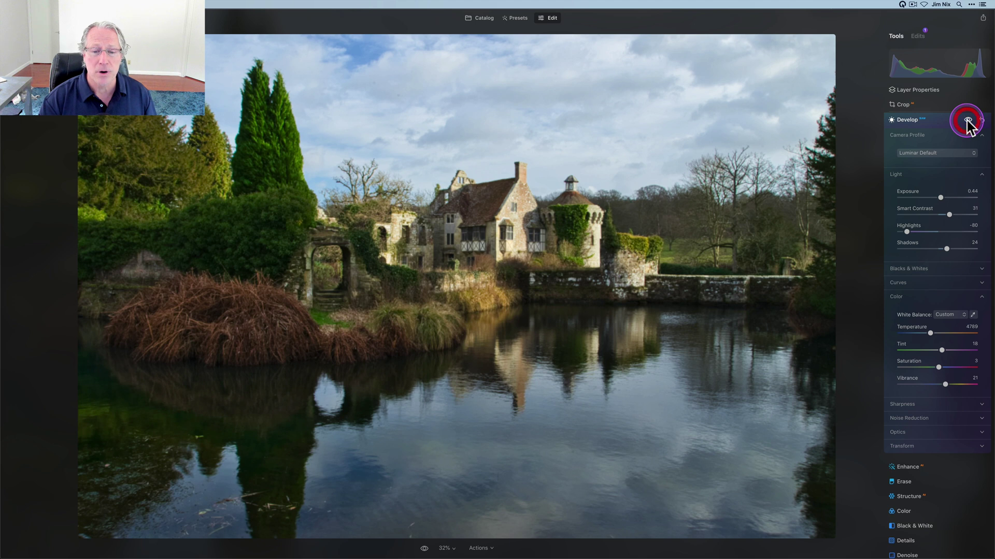
click(938, 122)
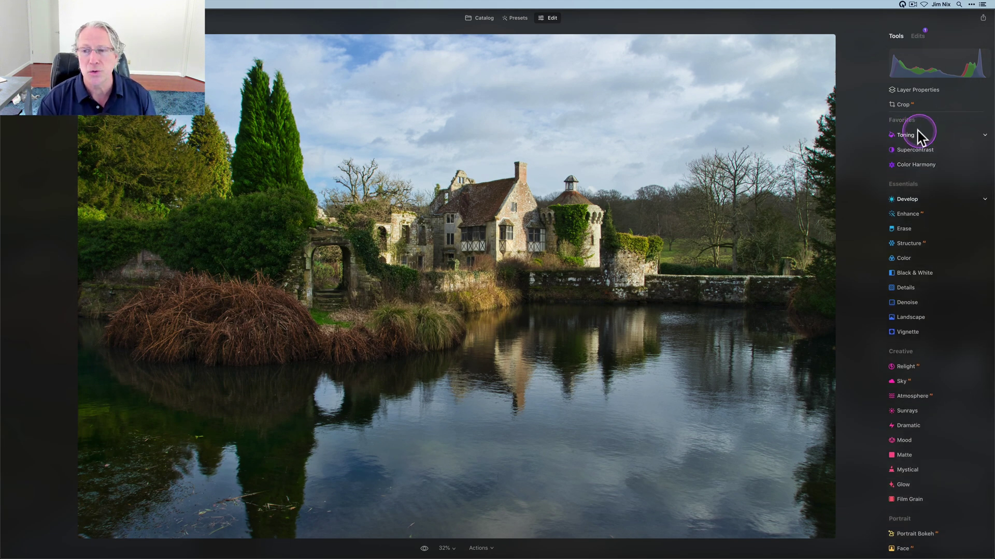
In Supercontrast, raise Highlights Contrast to 23, Midtones Contrast to 30 and Shadows Contrast to 33.
click(915, 150)
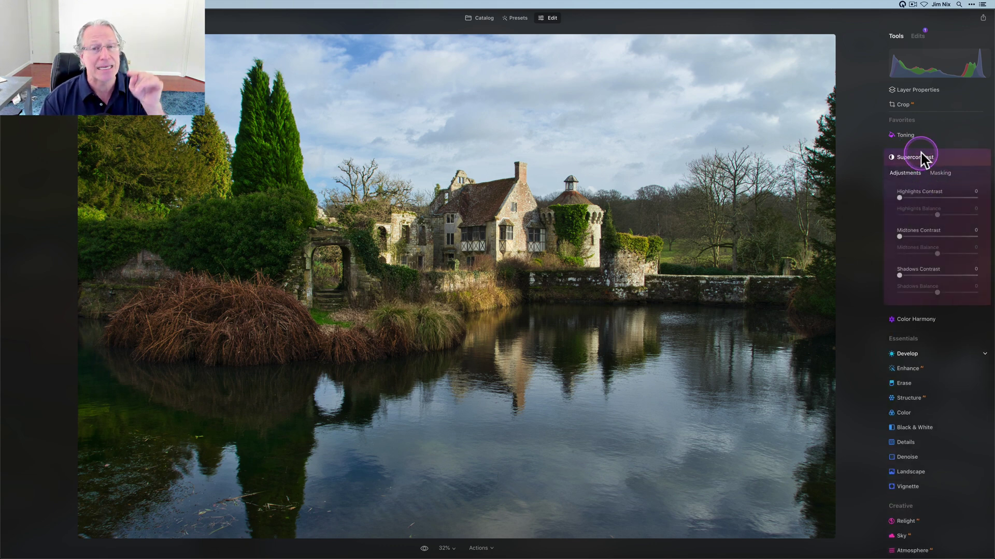
click(918, 198)
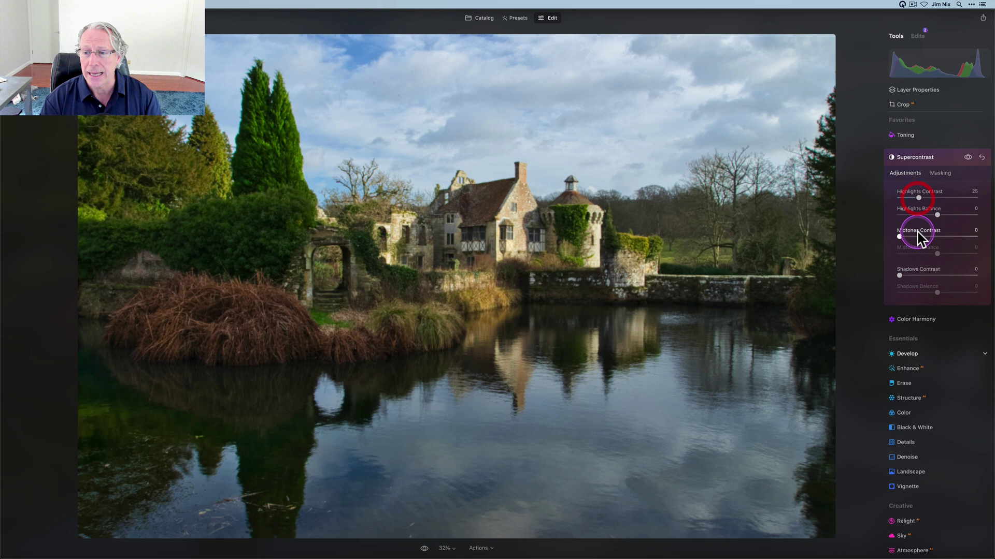
click(920, 237)
click(924, 275)
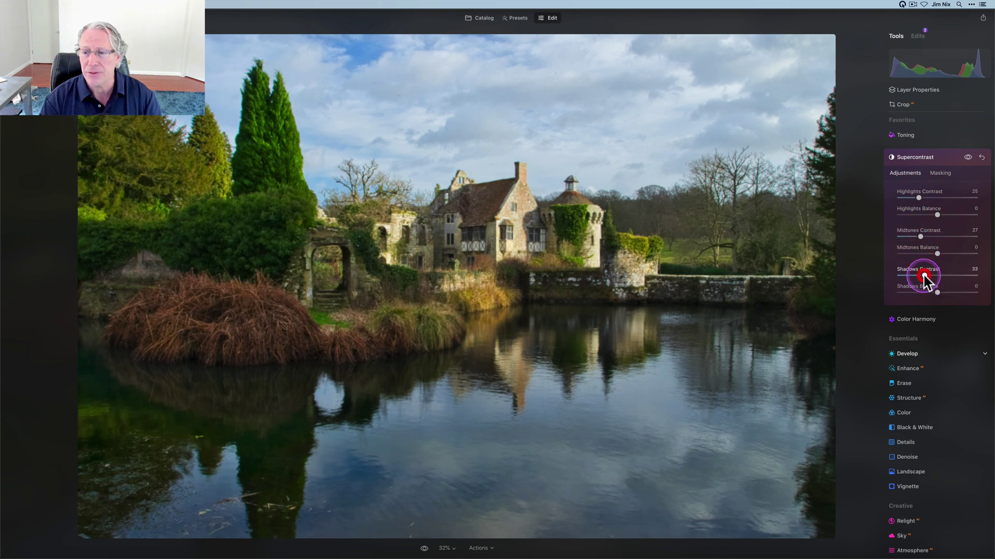
click(935, 215)
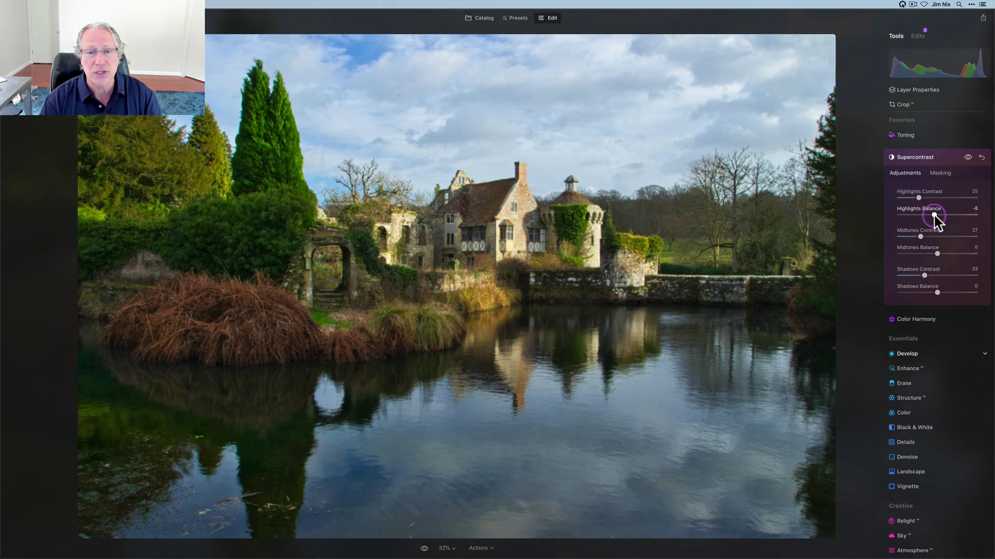
click(934, 216)
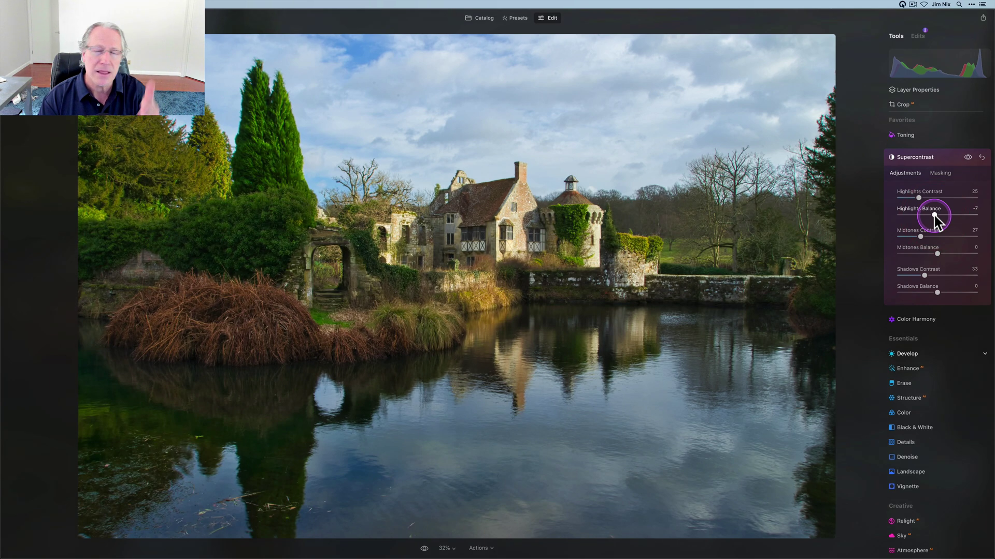
Set Midtones Balance to -53 and Shadows Balance to 11, then compare with the effect off.
drag(935, 254, 915, 255)
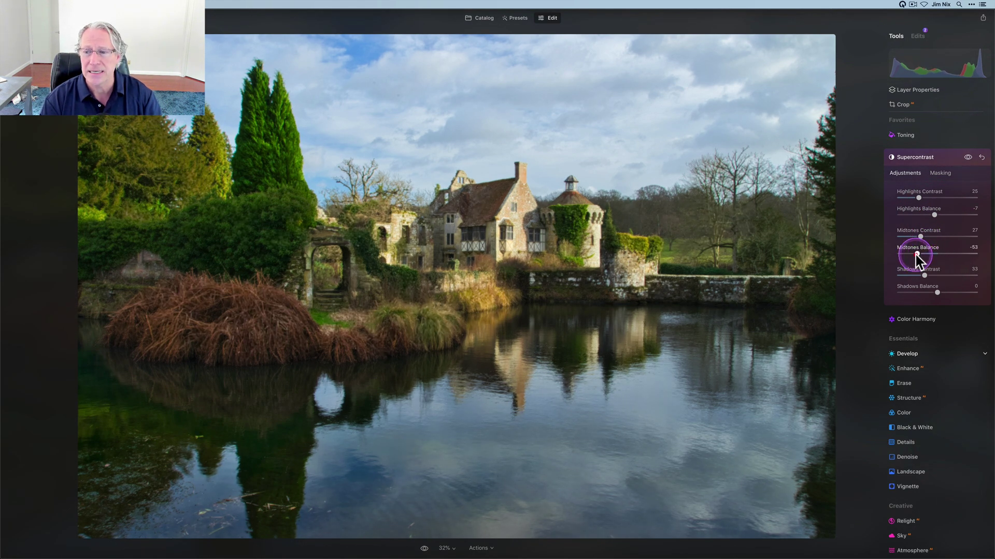
drag(937, 292, 940, 294)
drag(920, 236, 923, 236)
click(917, 255)
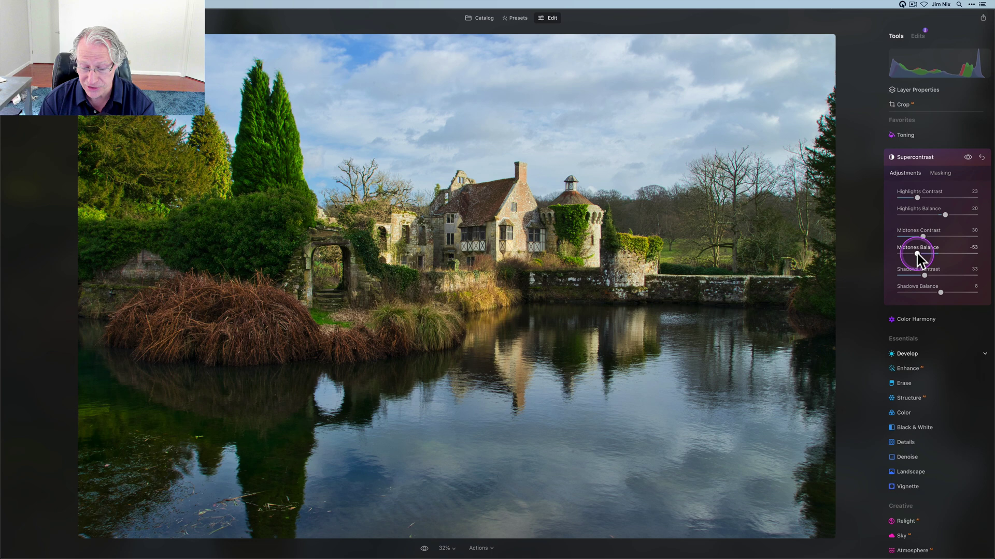
click(940, 293)
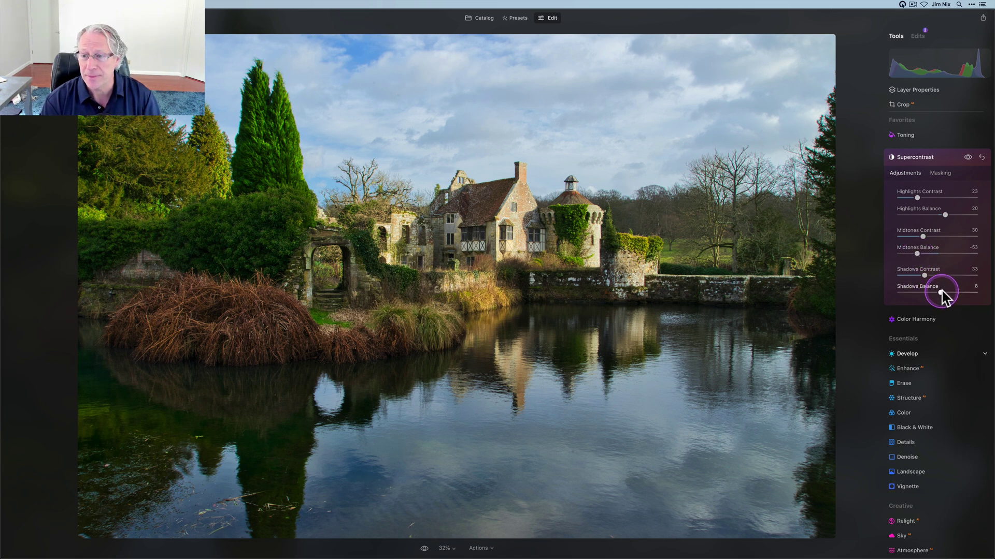
drag(941, 294, 944, 296)
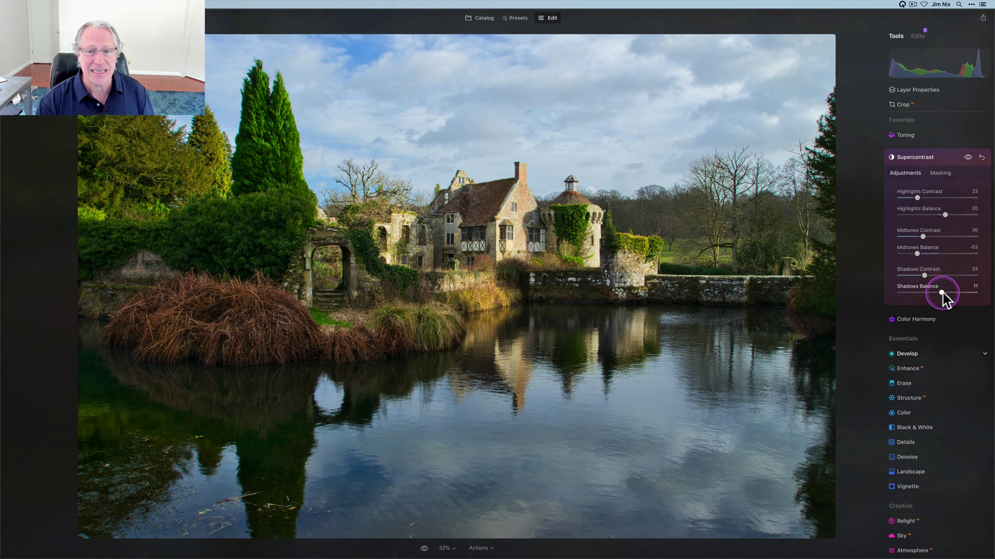
click(968, 157)
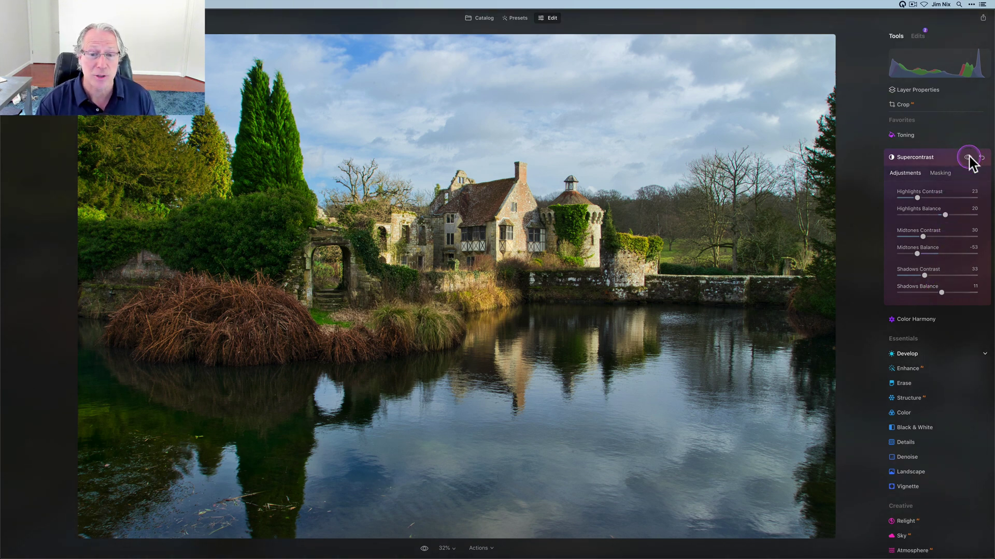
click(967, 157)
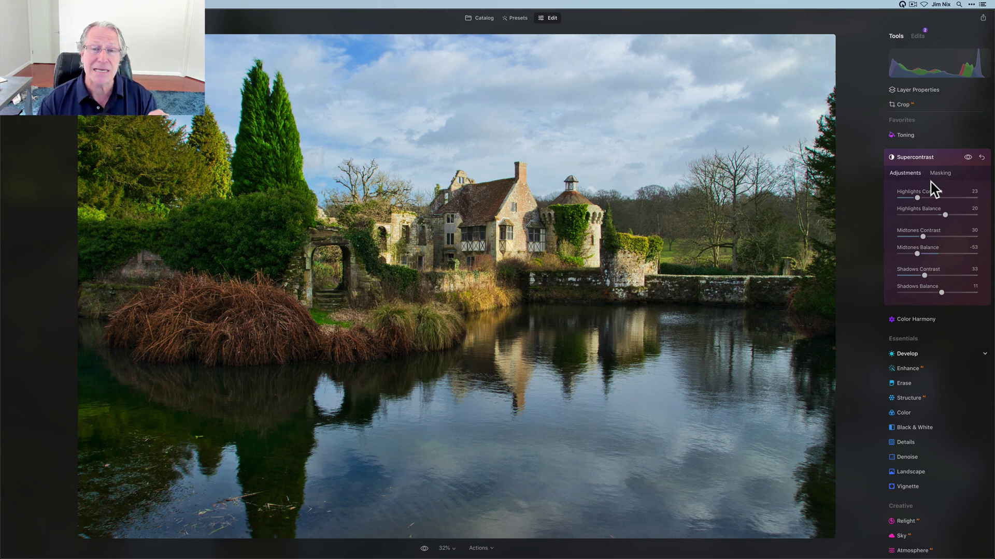
click(932, 154)
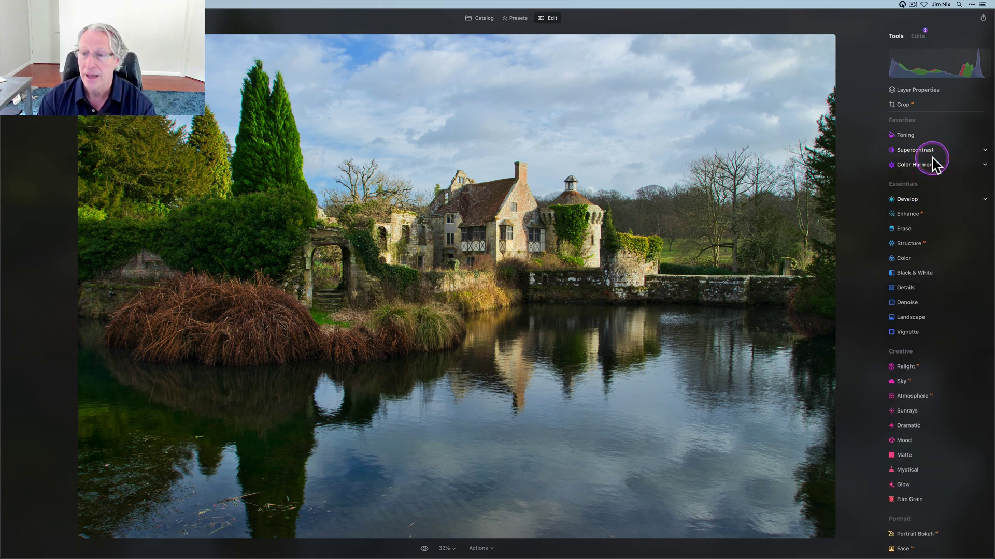
Set Landscape Golden Hour to 30 and compare the warmed castle with and without it.
click(914, 320)
drag(899, 357, 923, 361)
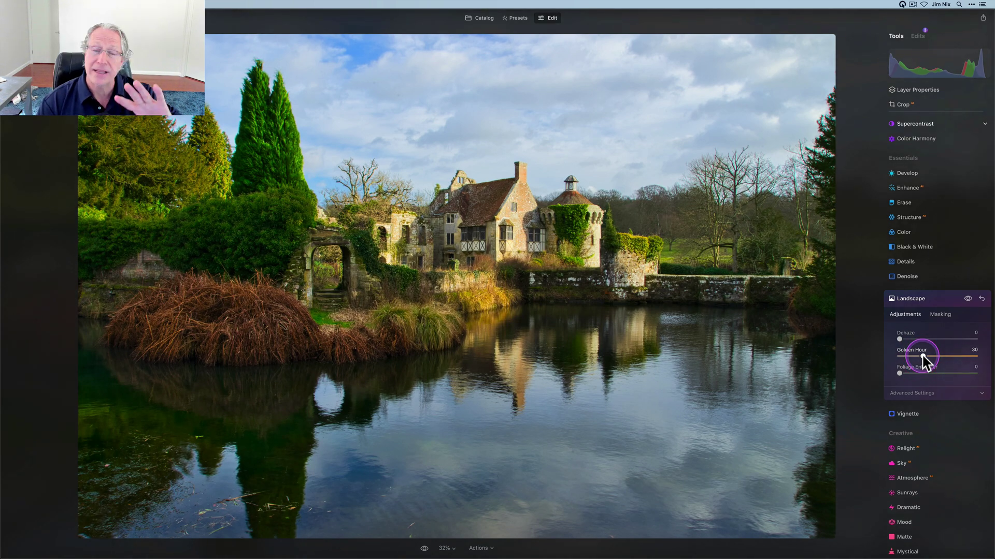
click(966, 299)
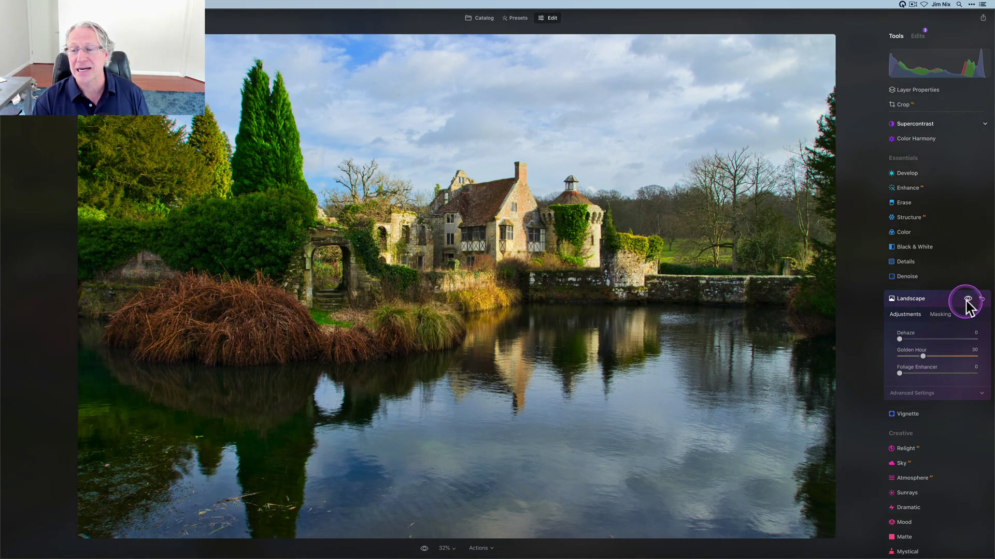
click(967, 299)
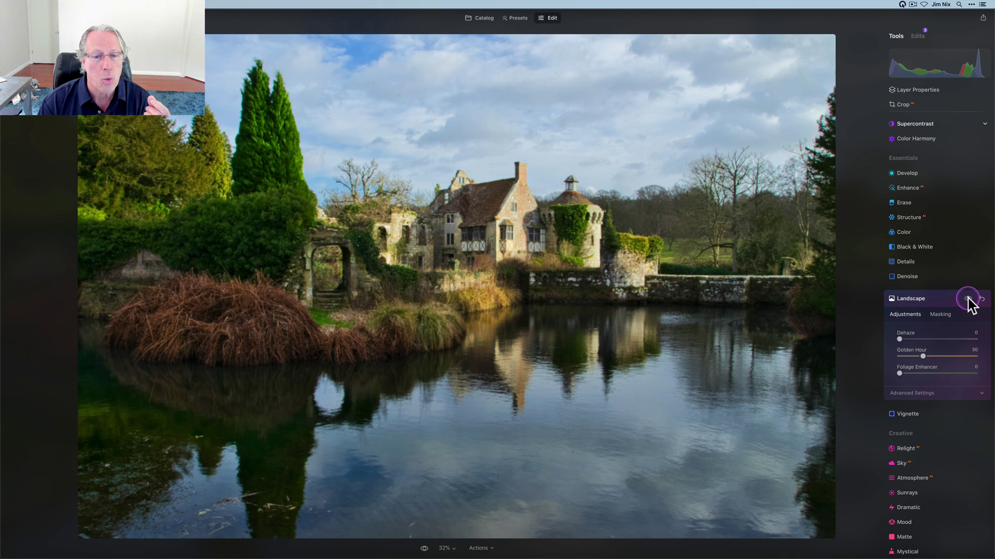
click(967, 299)
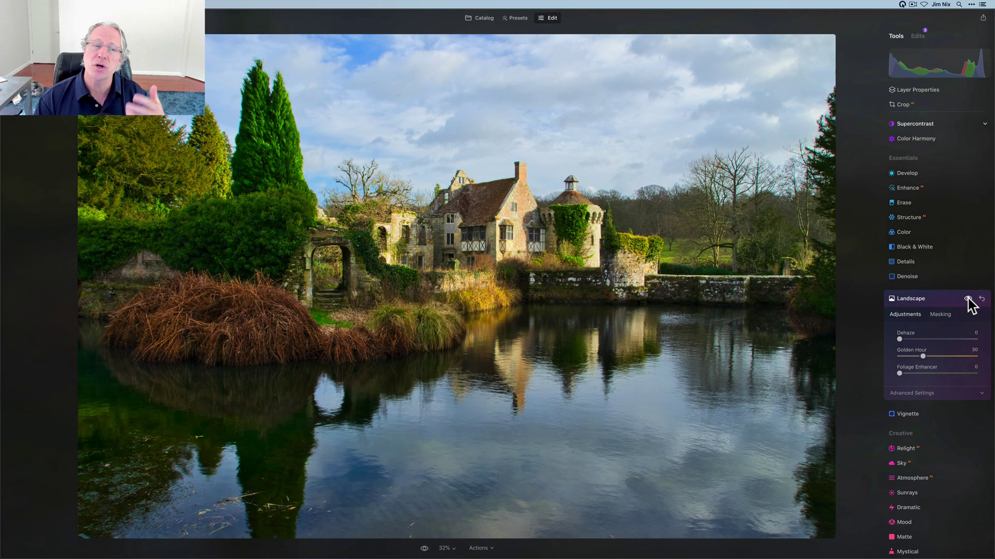
click(943, 300)
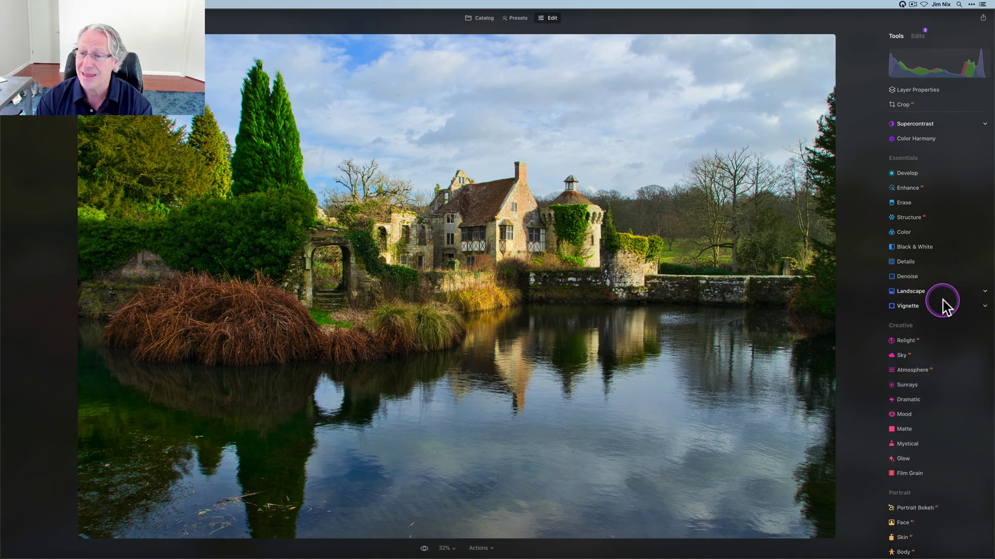
Set Color HSL saturation to Orange 23 and Yellow -5, keeping Green -31, then compare before/after.
click(907, 235)
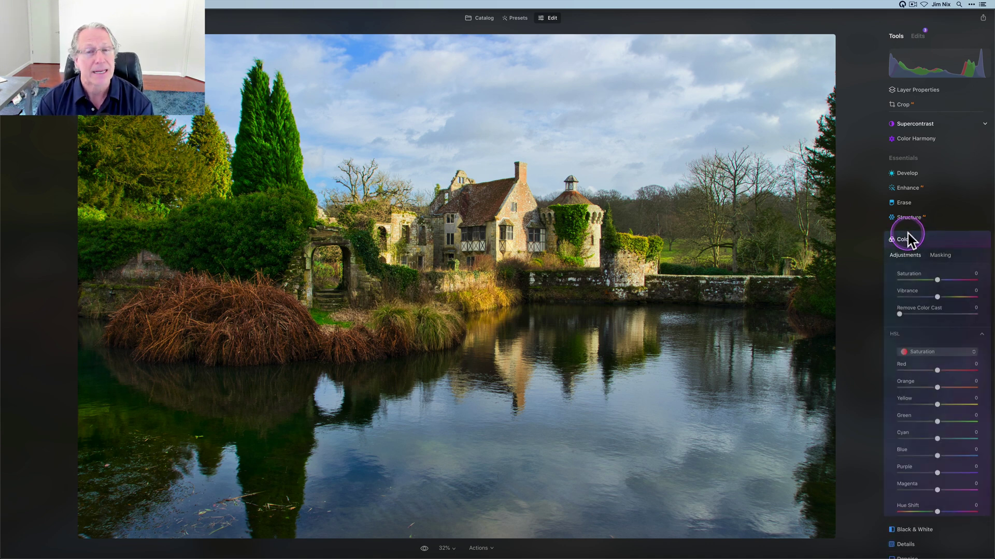
scroll(927, 282, down, 3)
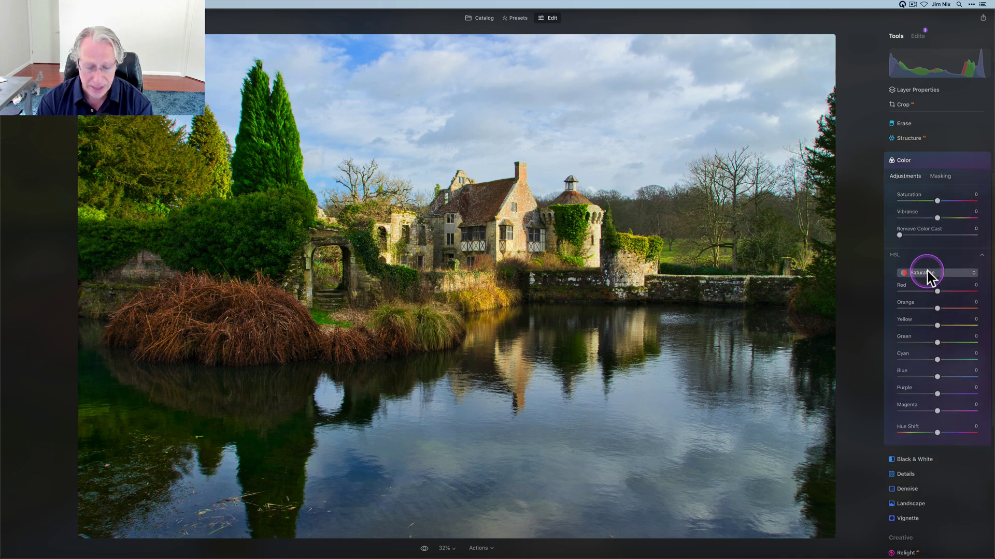
scroll(927, 275, down, 3)
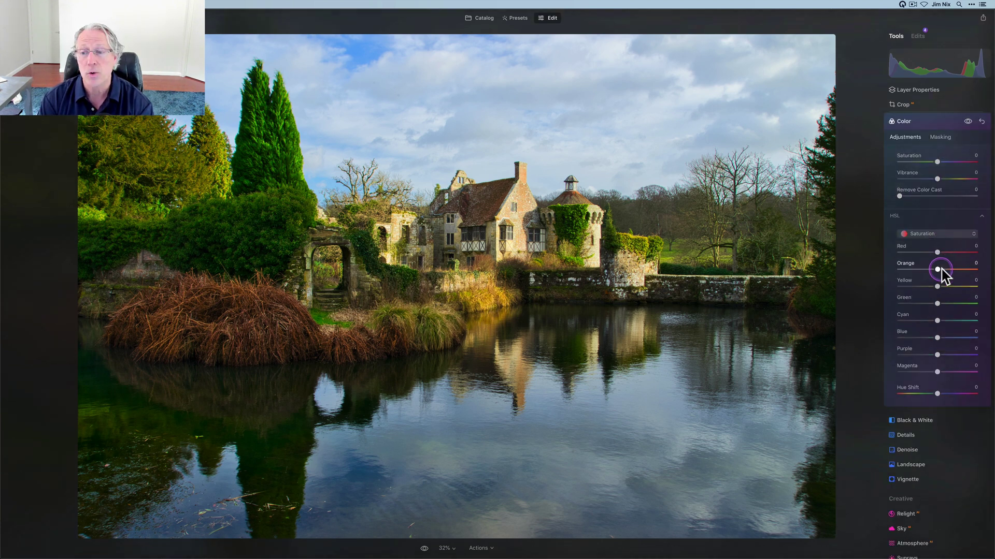
drag(941, 268, 947, 270)
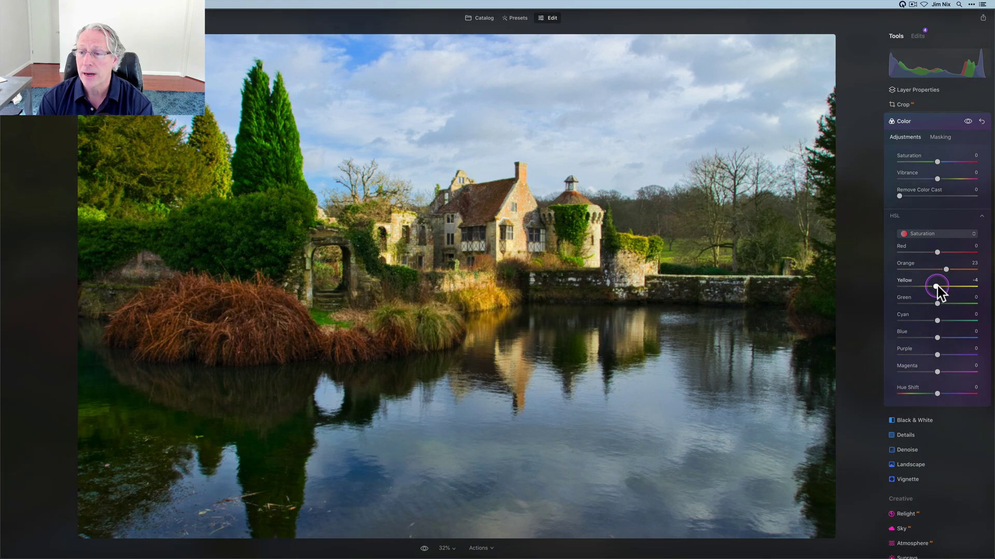
drag(938, 287, 925, 307)
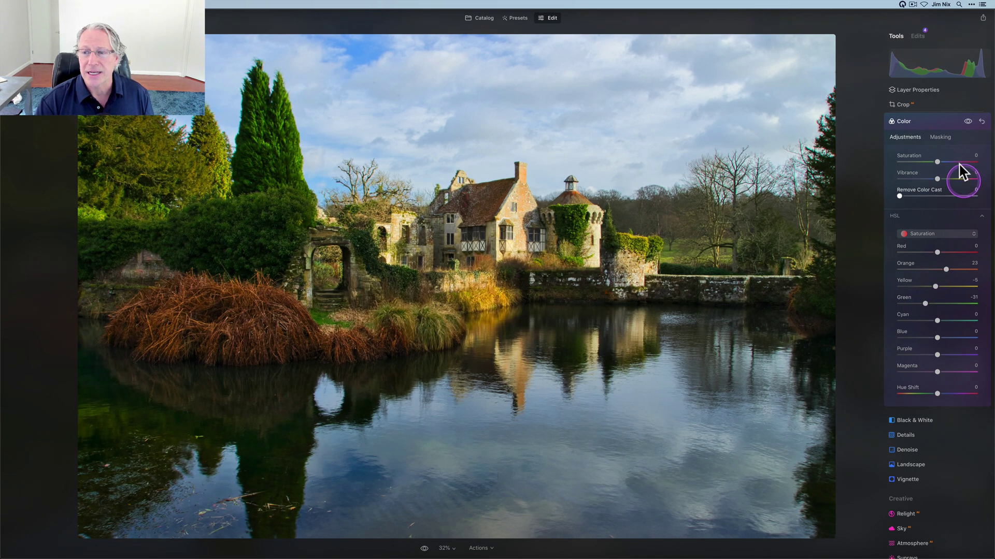
click(967, 122)
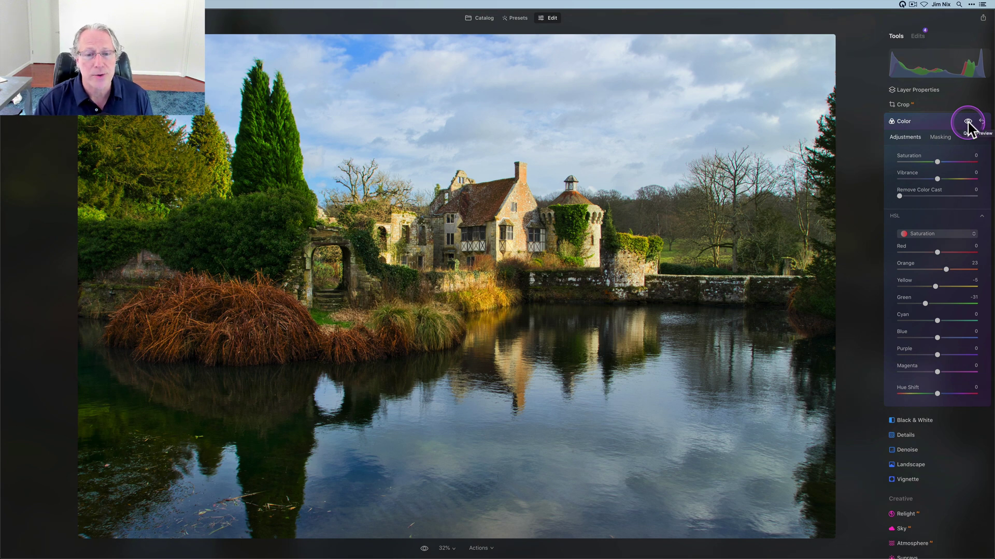
click(968, 123)
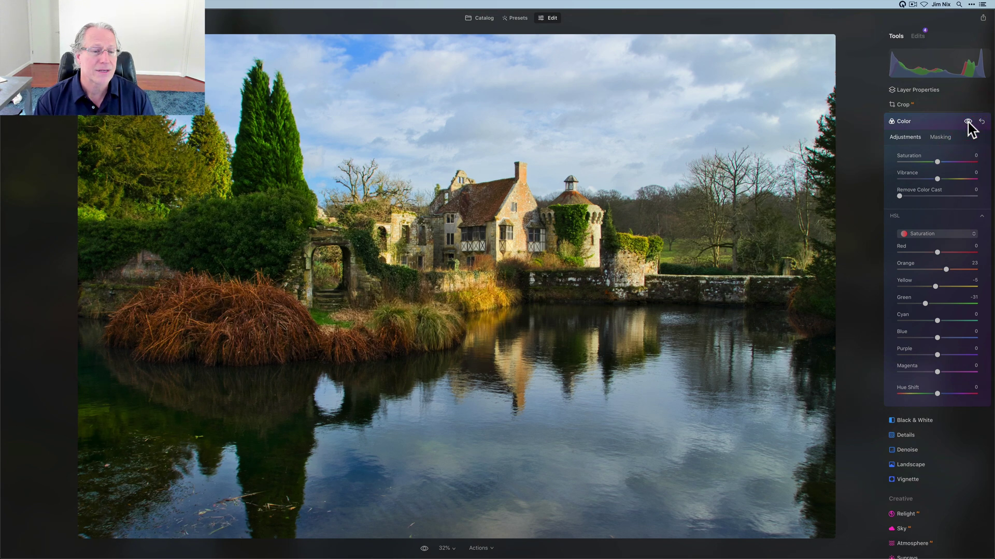
click(937, 126)
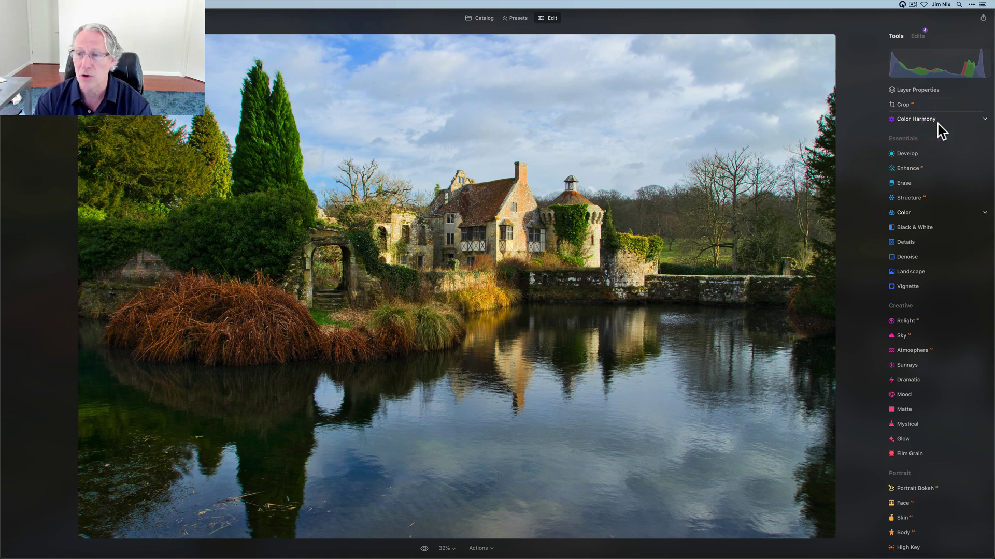
Raise Enhance Accent to 45, leaving Sky Enhancer at 0, and compare with the effect off.
click(910, 169)
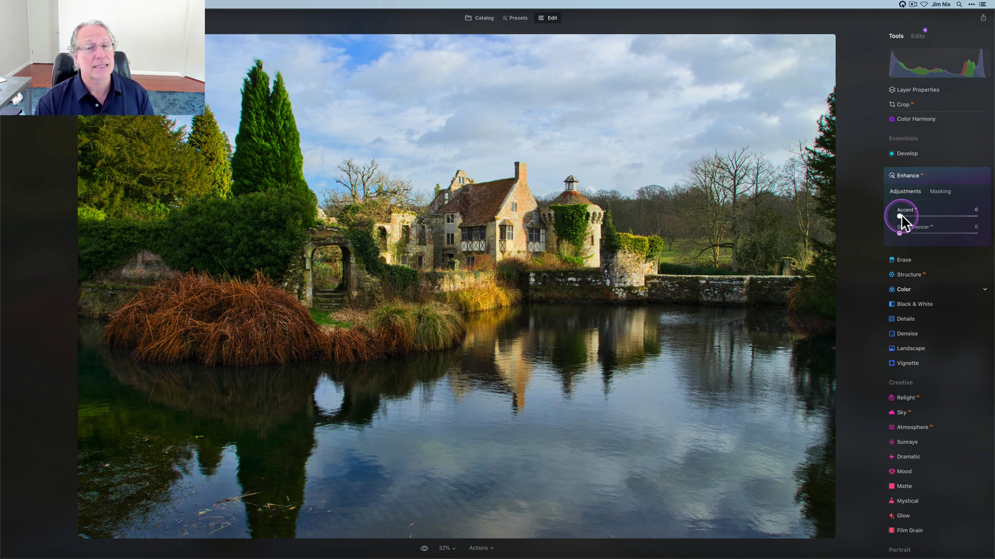
drag(901, 218, 936, 217)
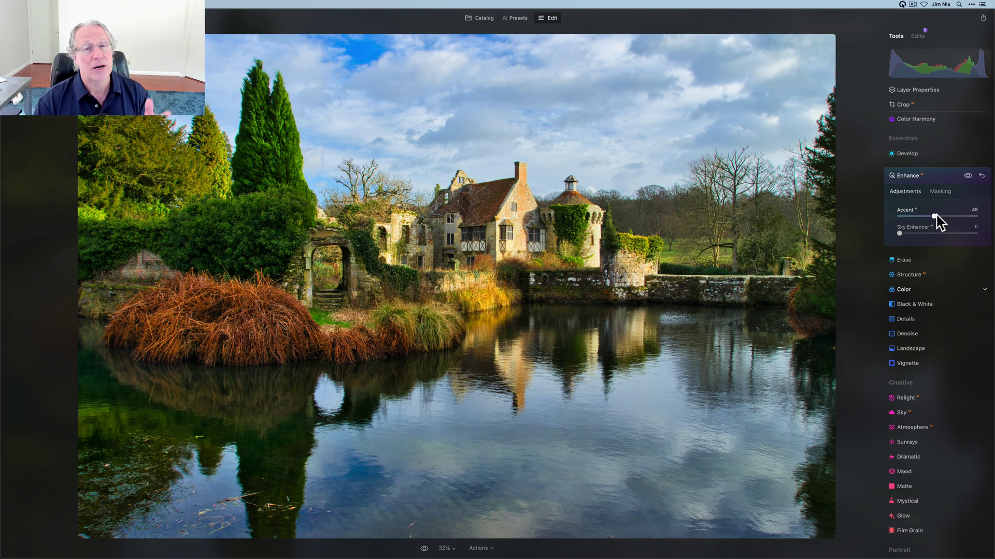
click(967, 176)
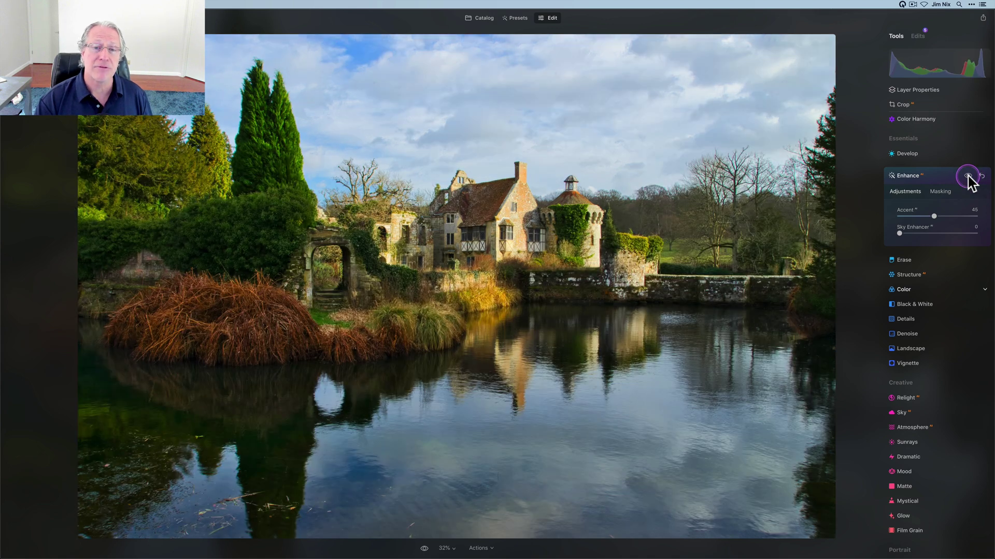
click(967, 176)
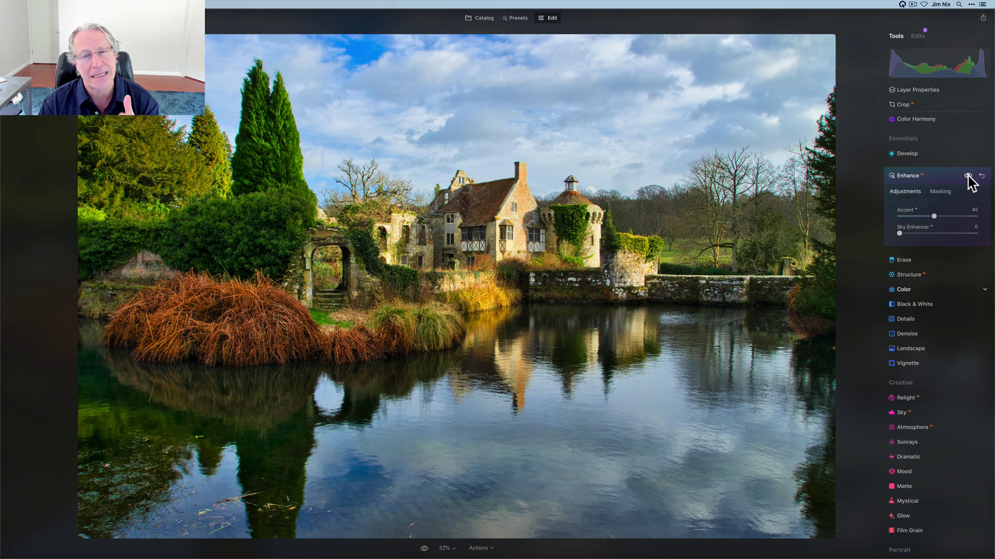
click(935, 179)
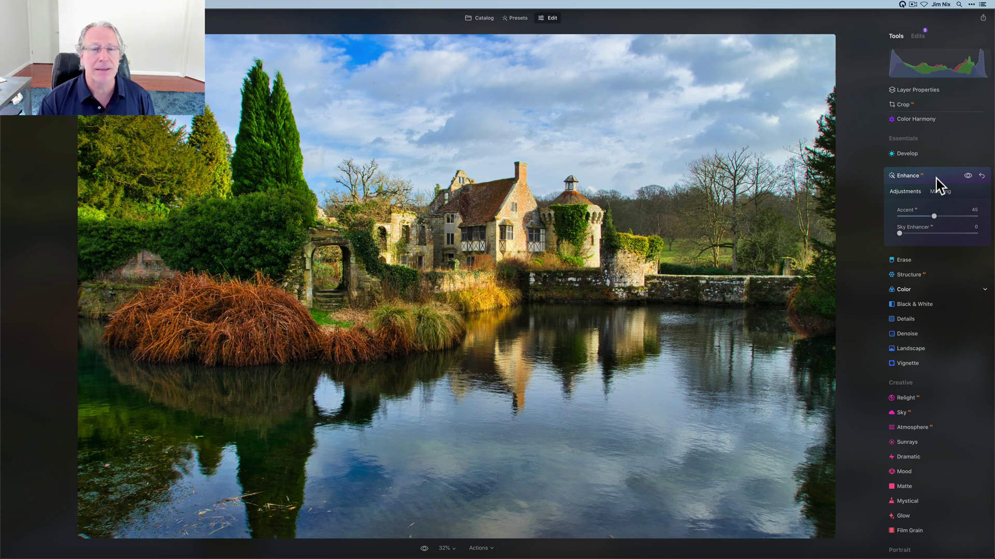
click(935, 177)
Set Structure Amount to -44 and confine it with Mask AI to the sky and water.
click(922, 199)
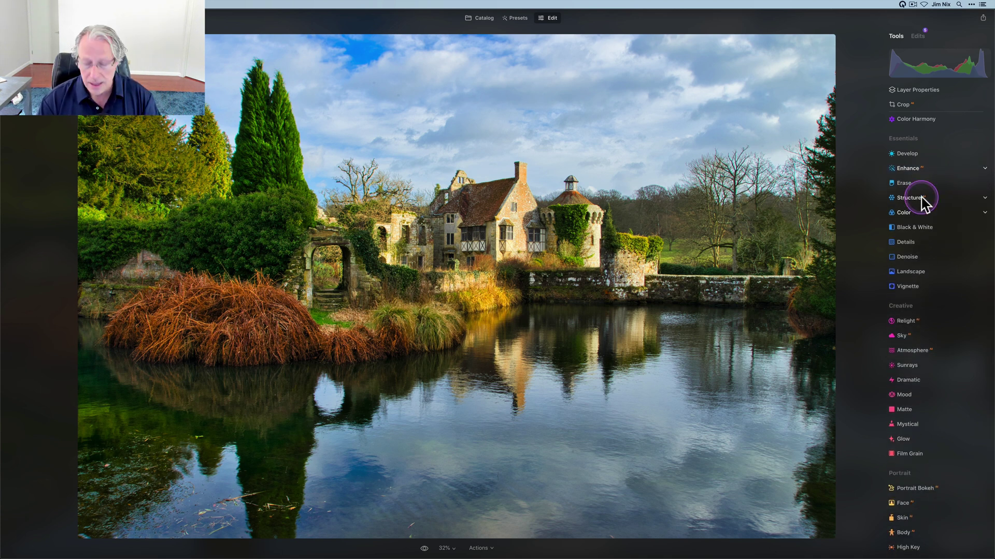
click(920, 246)
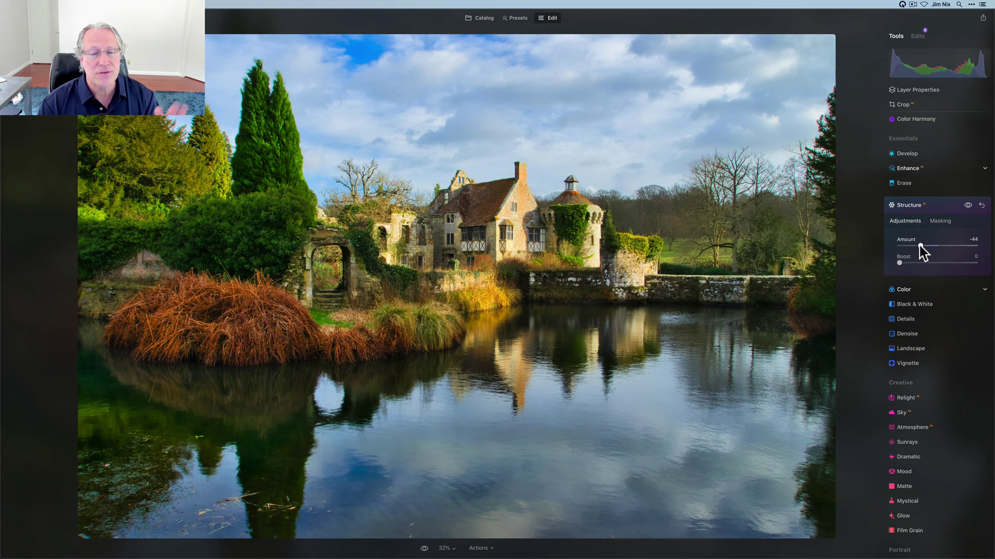
click(941, 221)
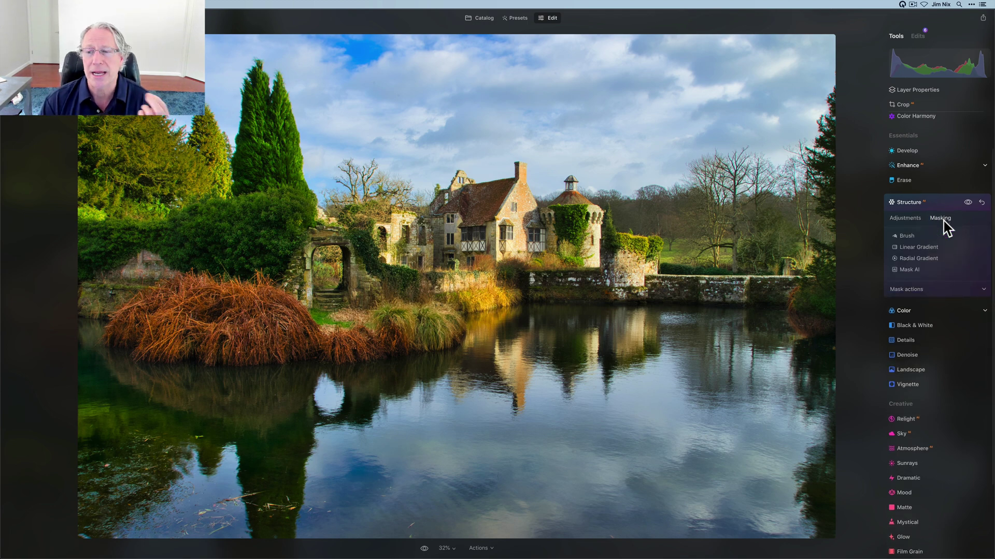
scroll(945, 226, down, 1)
click(912, 251)
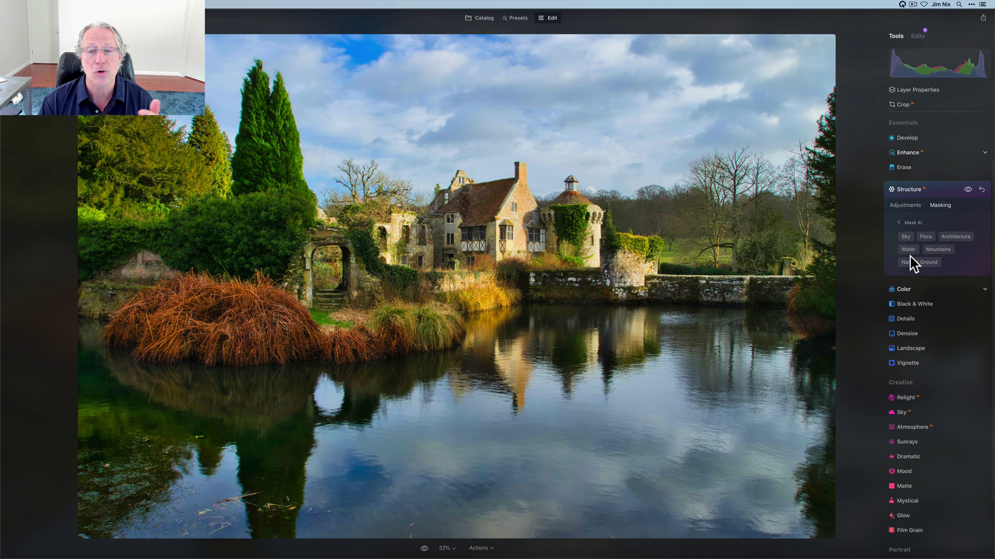
click(906, 238)
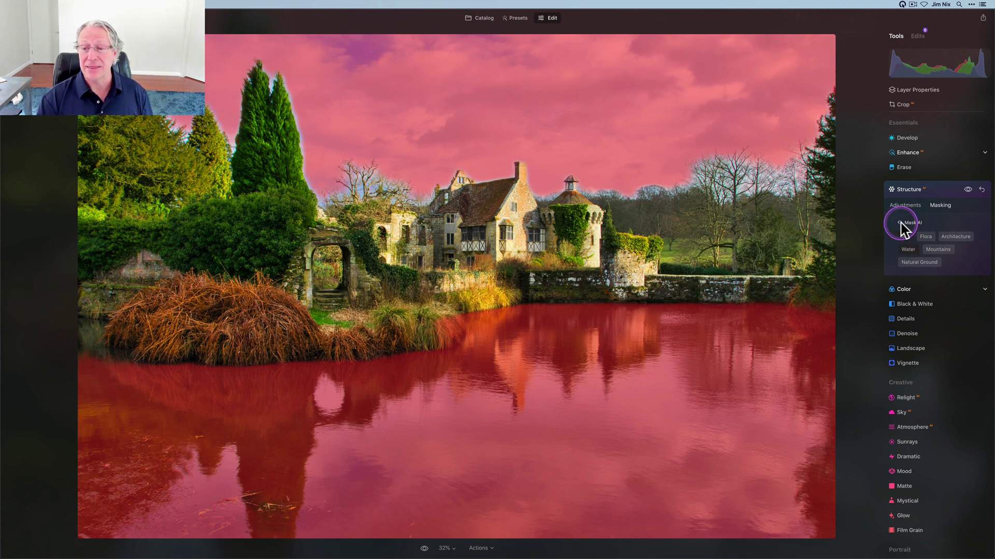
Compare the photo with and without the masked Structure effect.
click(899, 224)
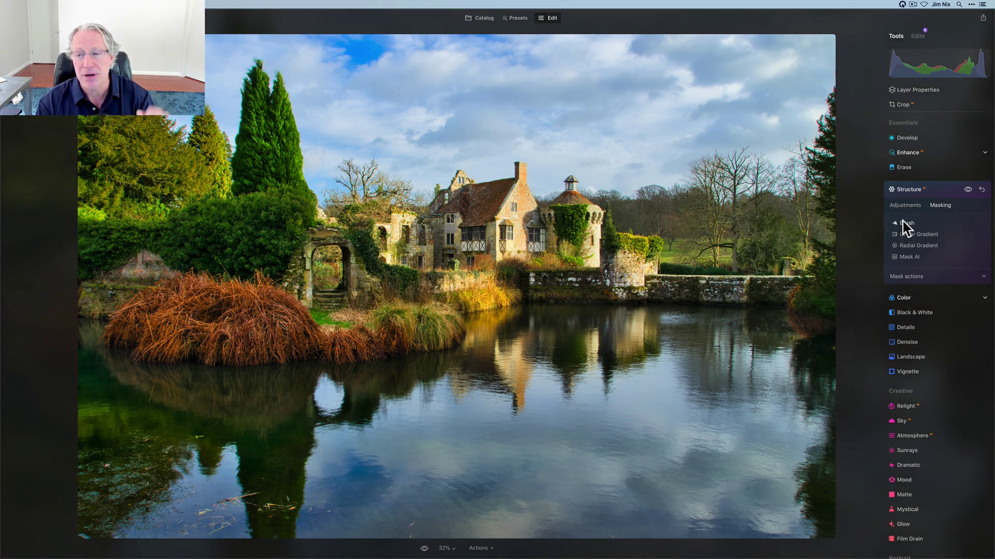
click(967, 191)
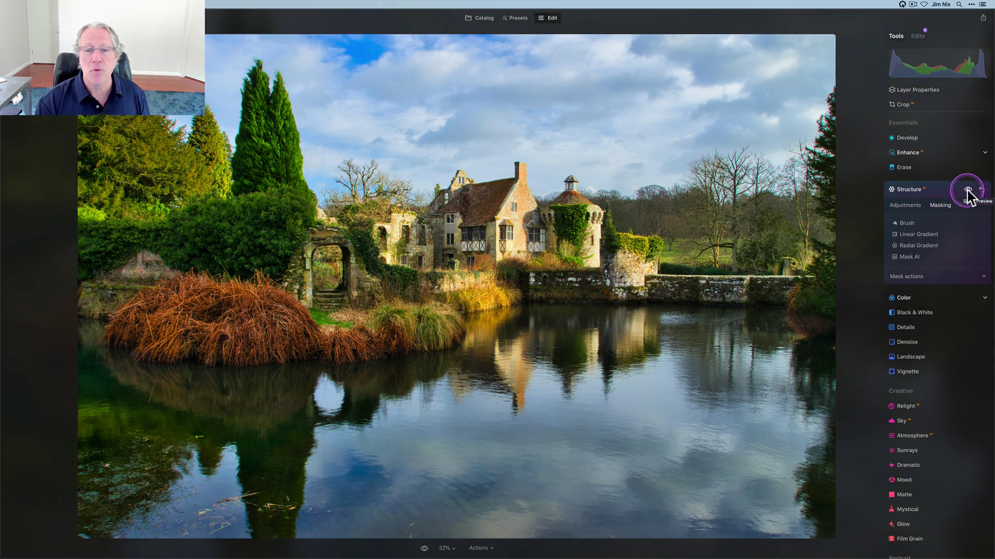
click(967, 191)
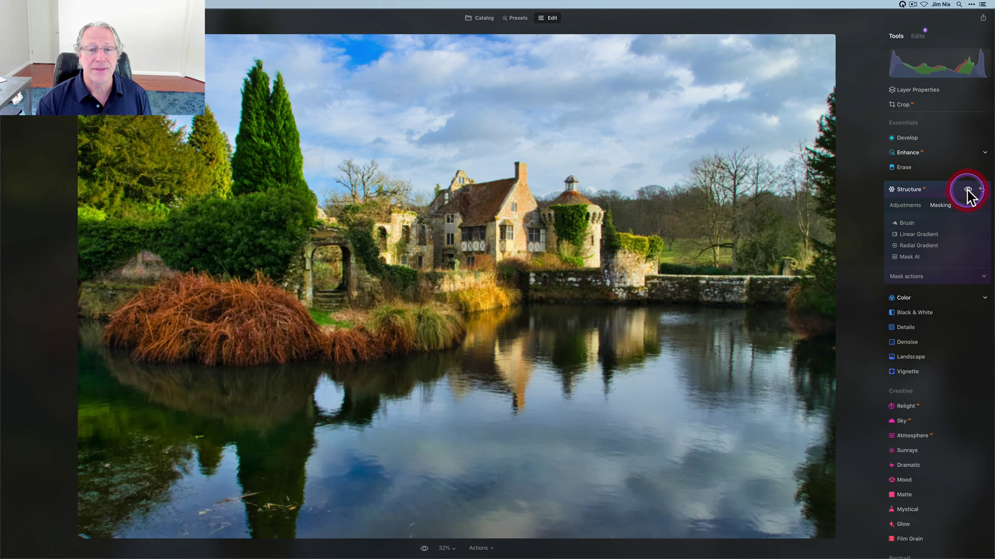
click(967, 191)
click(926, 193)
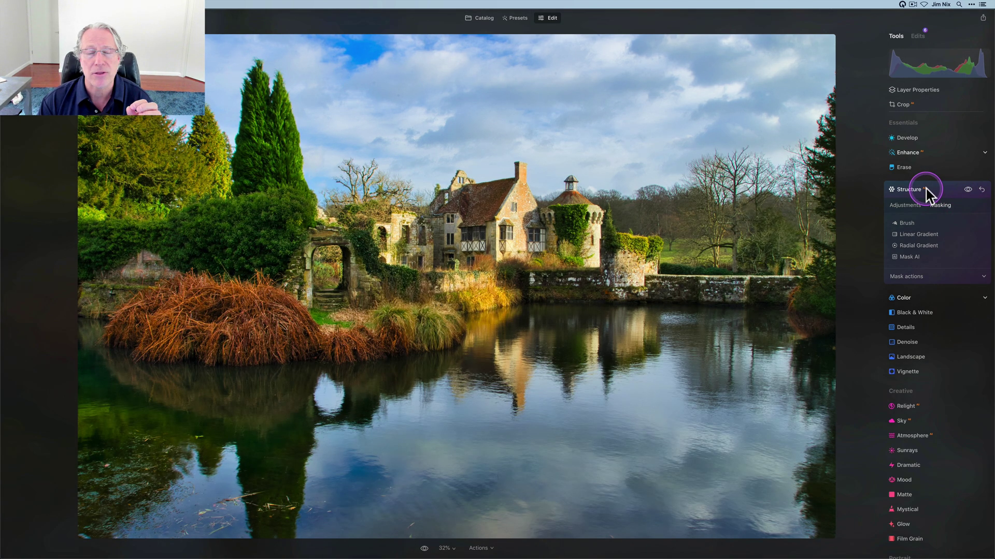
click(927, 192)
click(903, 185)
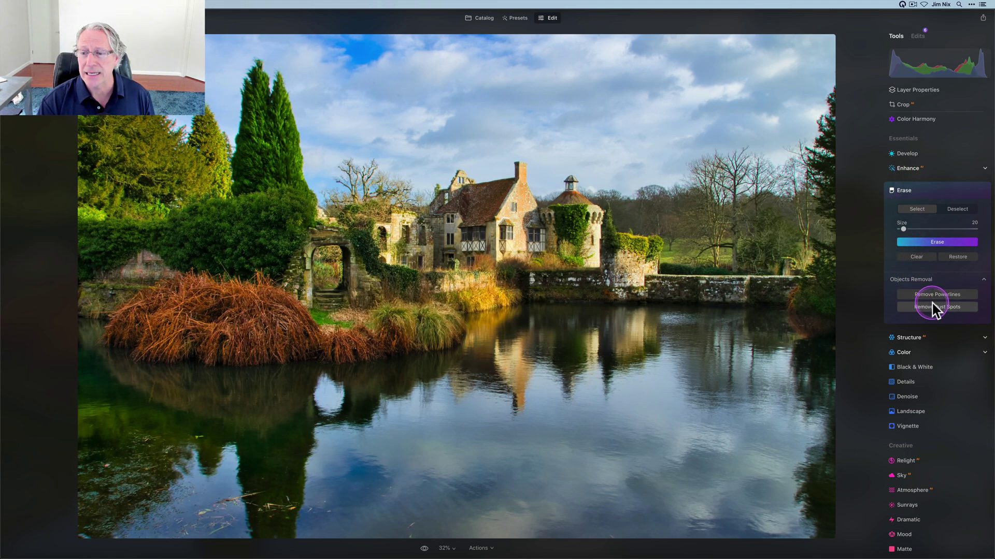
Automatically remove the dust spots from the castle photo with Remove Dust Spots.
click(932, 308)
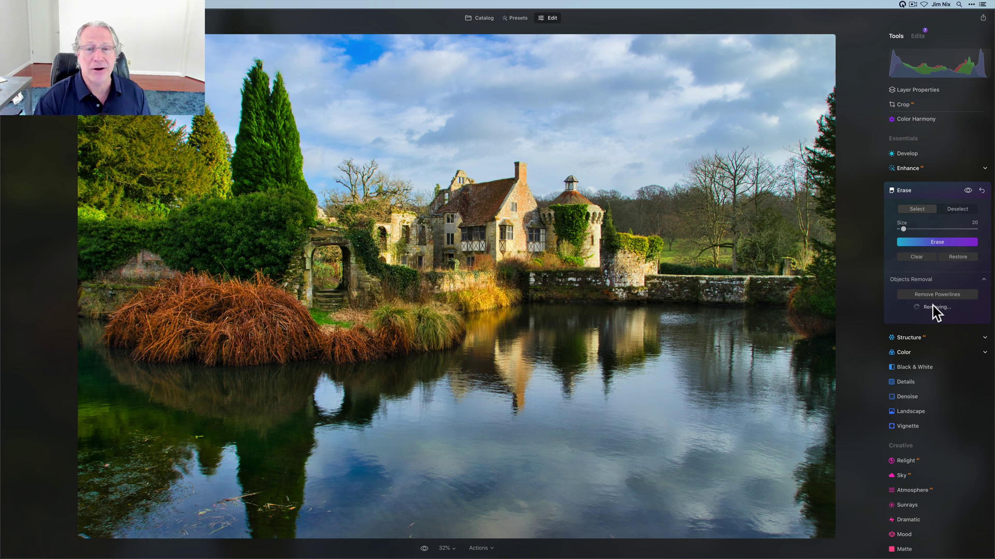
click(921, 191)
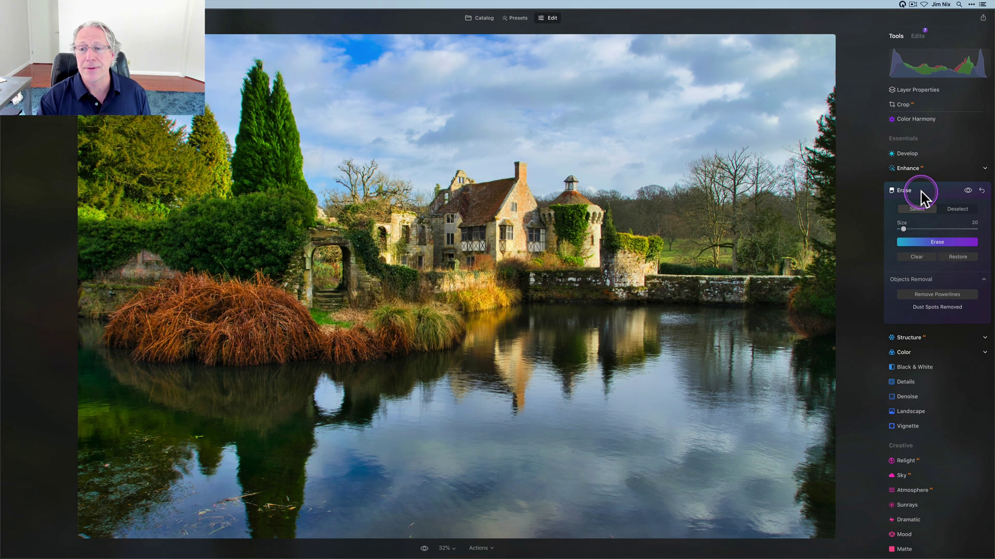
click(906, 106)
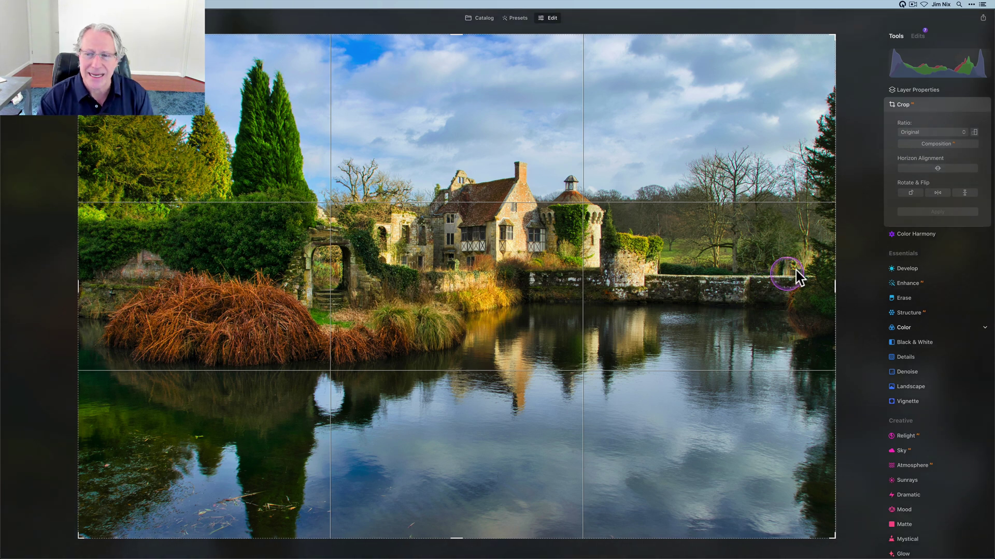
Crop to 16:9, pulling in the right edge and framing the castle and its reflection.
click(919, 136)
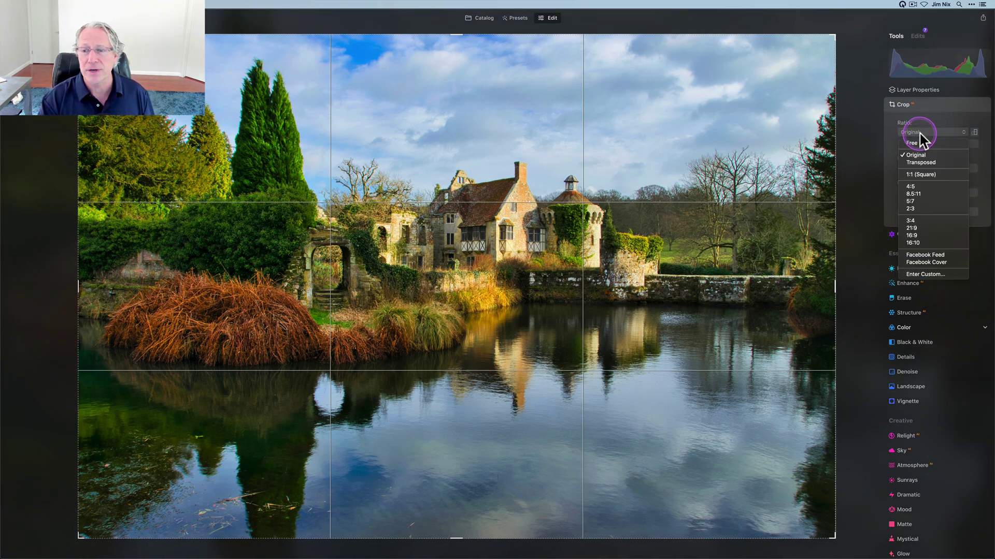
click(912, 231)
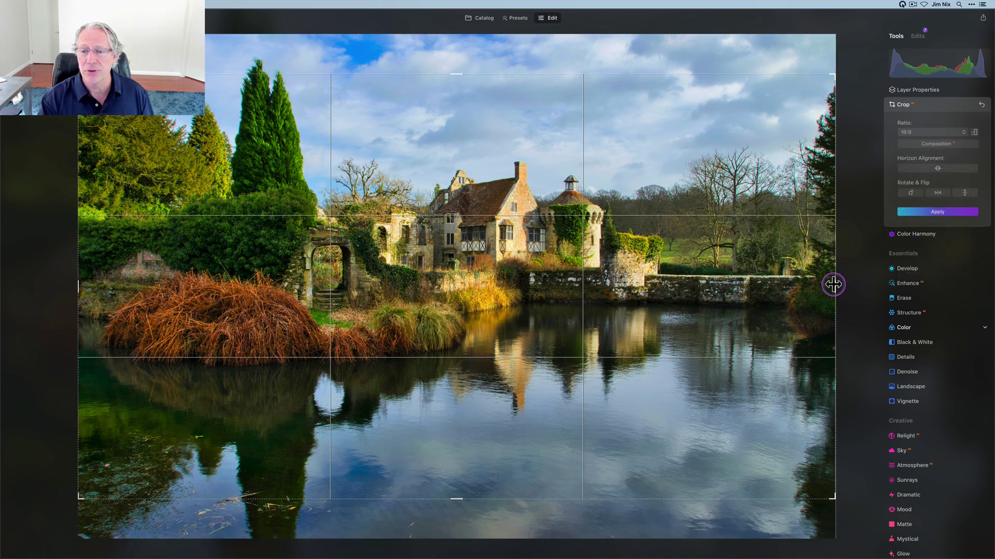
drag(832, 284, 783, 286)
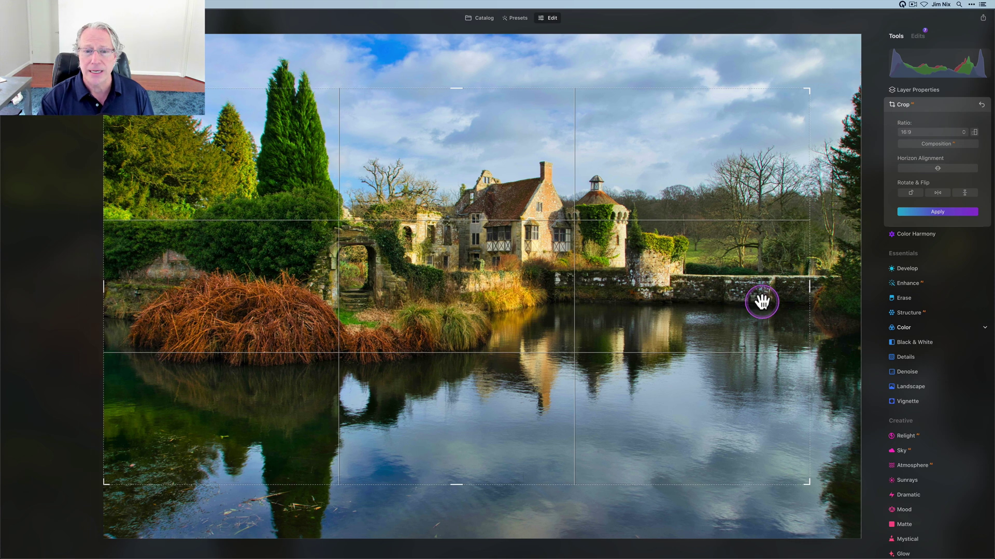
drag(489, 190, 491, 258)
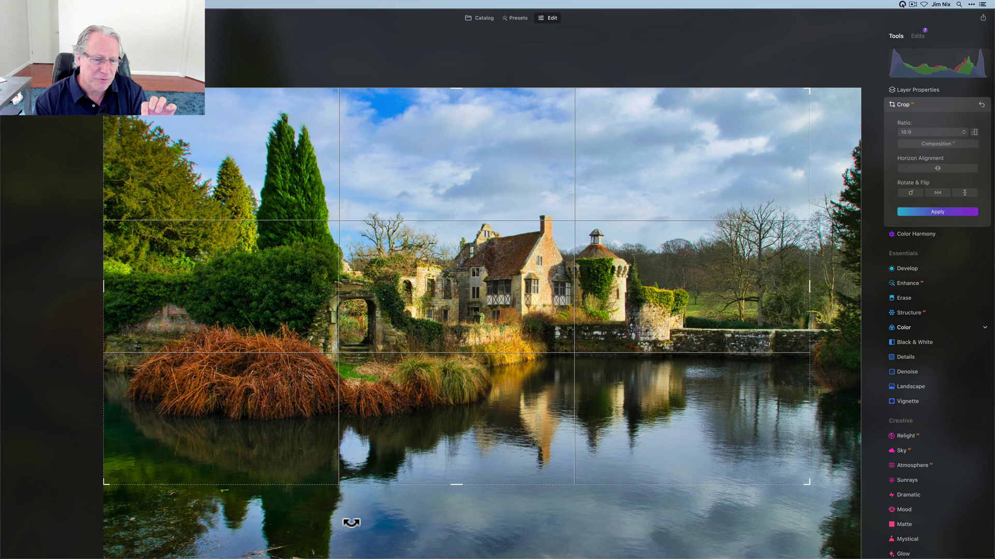
click(927, 212)
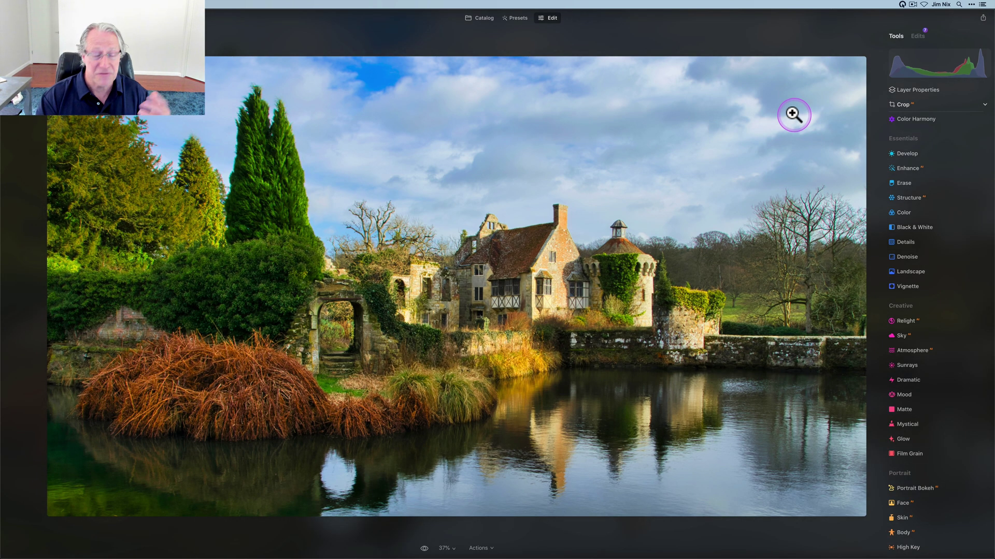
key(backslash)
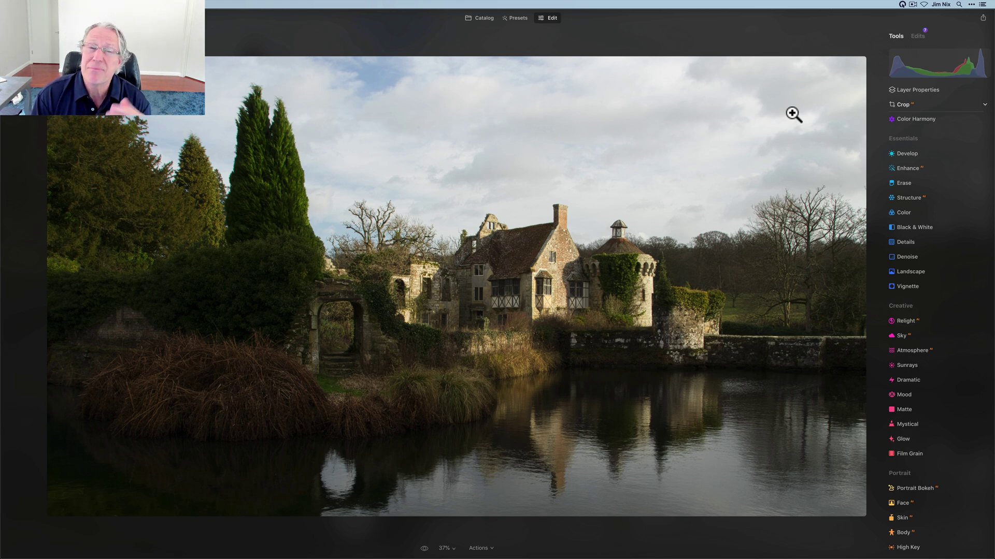
key(backslash)
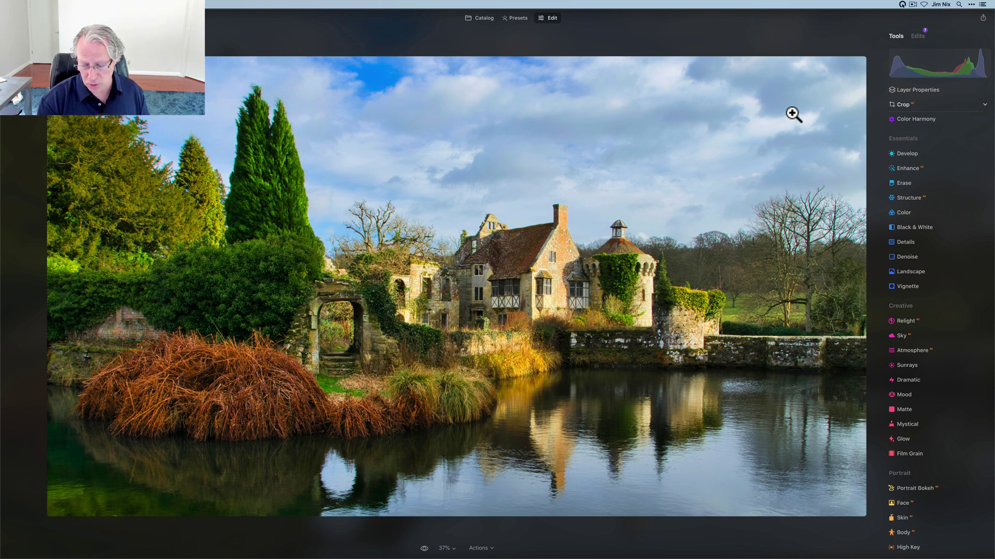
key(backslash)
key(backslash)
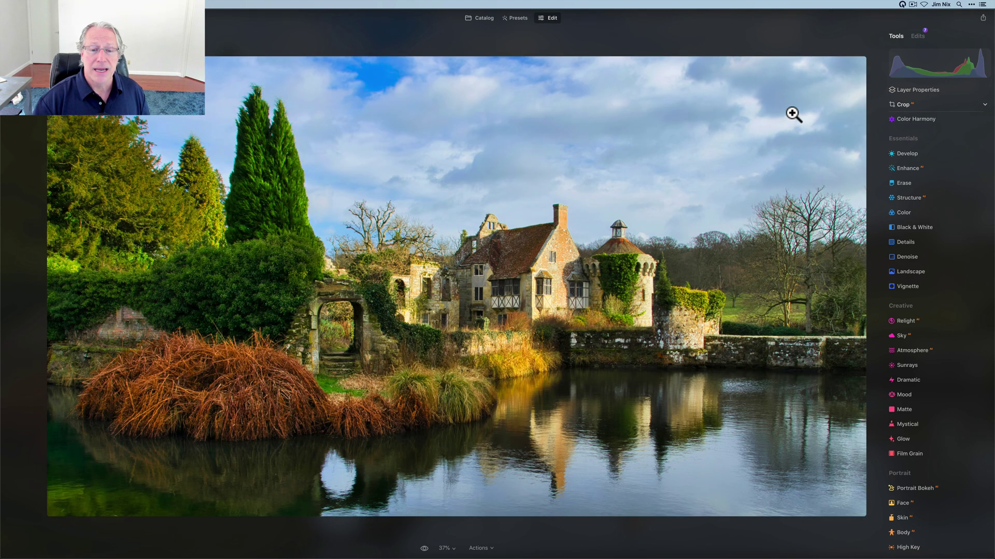